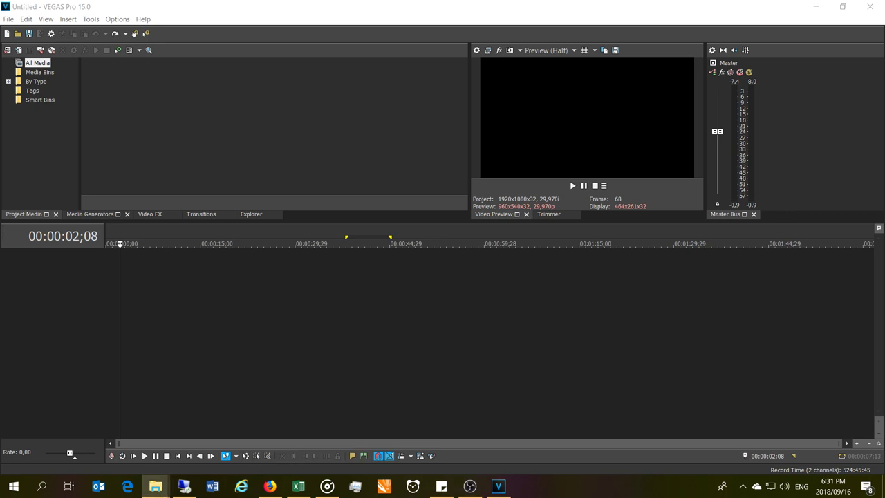
# Drop 10 Ave Maria.wav onto a new track, make the track taller, and scrub to preview it.
pyautogui.moveTo(733, 332); pyautogui.dragTo(84, 314)
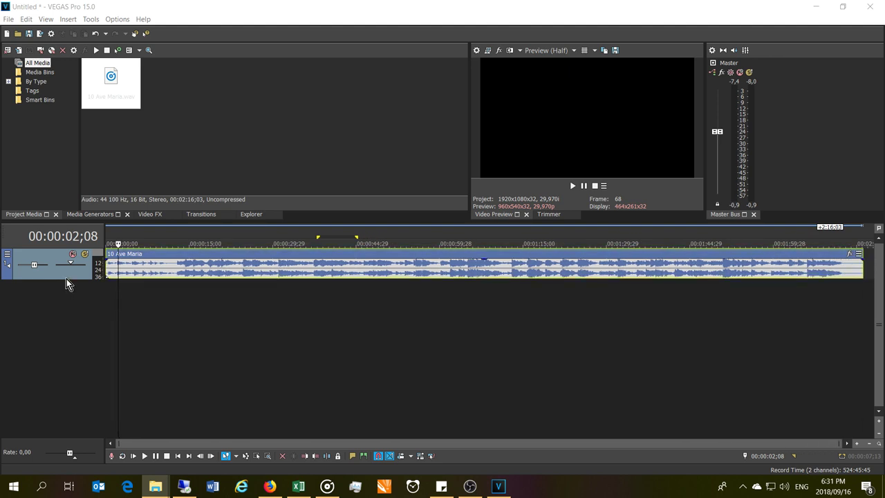
pyautogui.moveTo(67, 280); pyautogui.dragTo(70, 340)
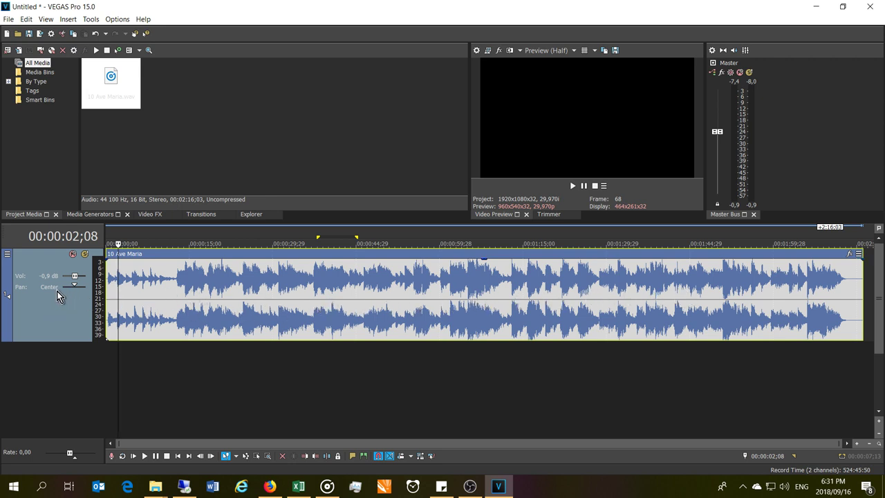
pyautogui.click(246, 456)
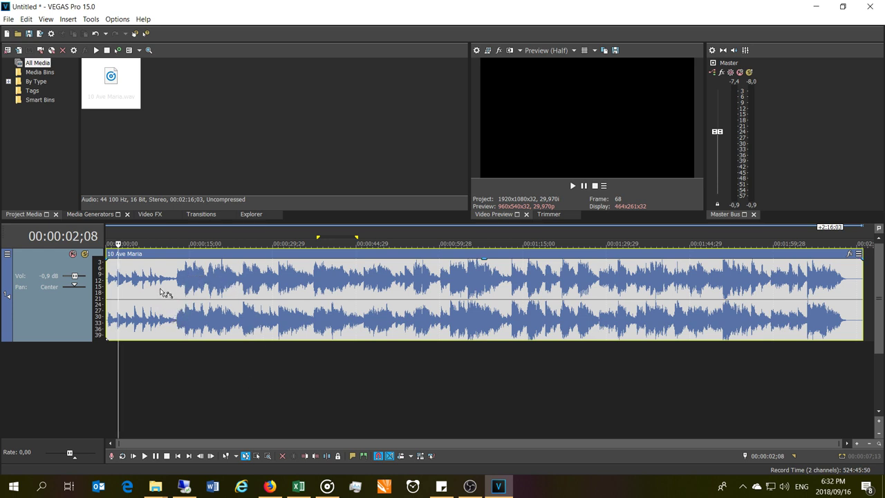
pyautogui.moveTo(168, 290); pyautogui.dragTo(214, 284)
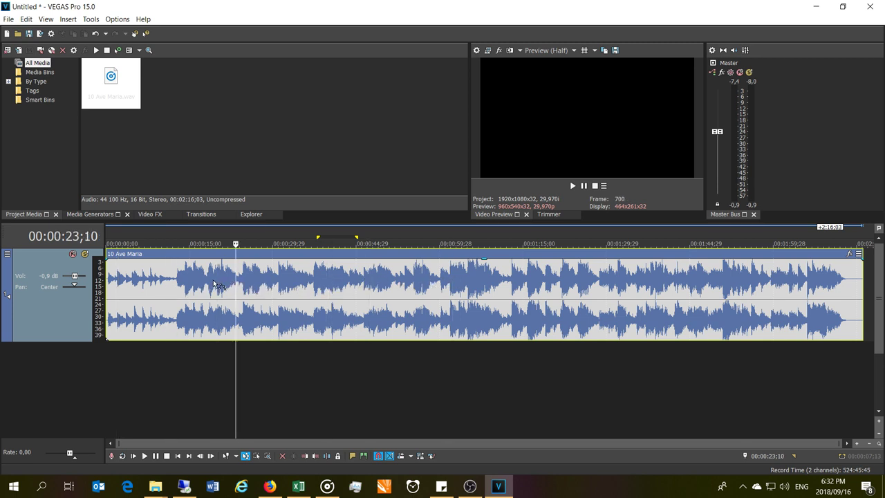
# Add a Volume envelope to the Ave Maria track, then drop another Ave Maria clip onto a second track.
pyautogui.click(7, 257)
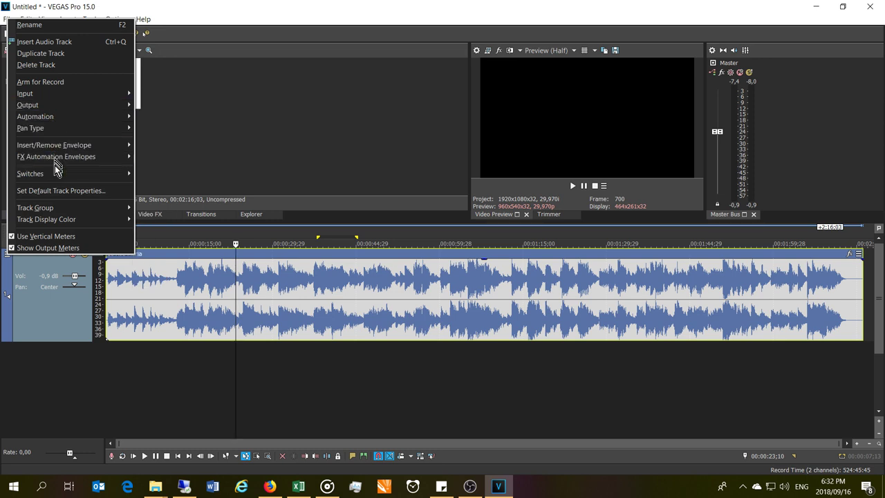
pyautogui.moveTo(52, 149)
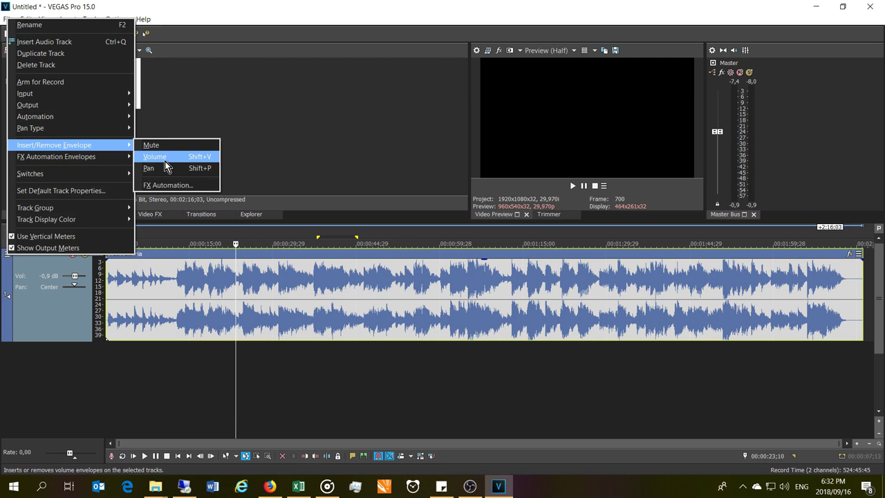
pyautogui.click(164, 161)
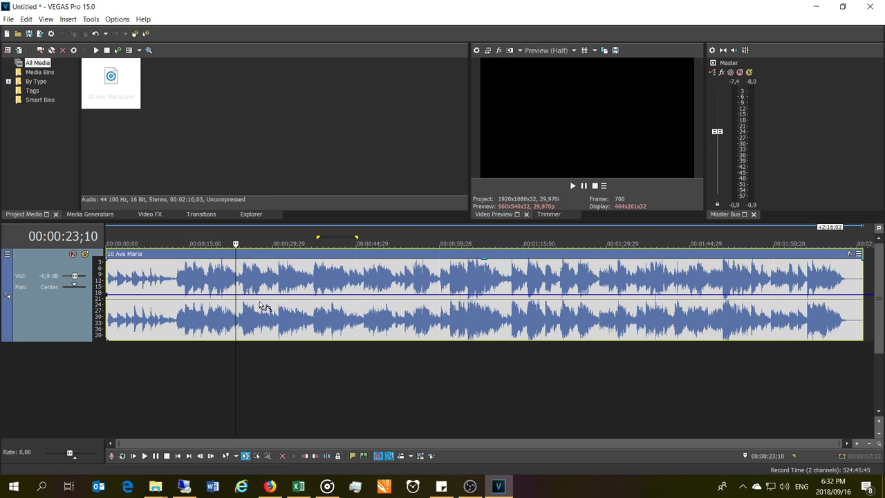
pyautogui.moveTo(110, 83); pyautogui.dragTo(316, 390)
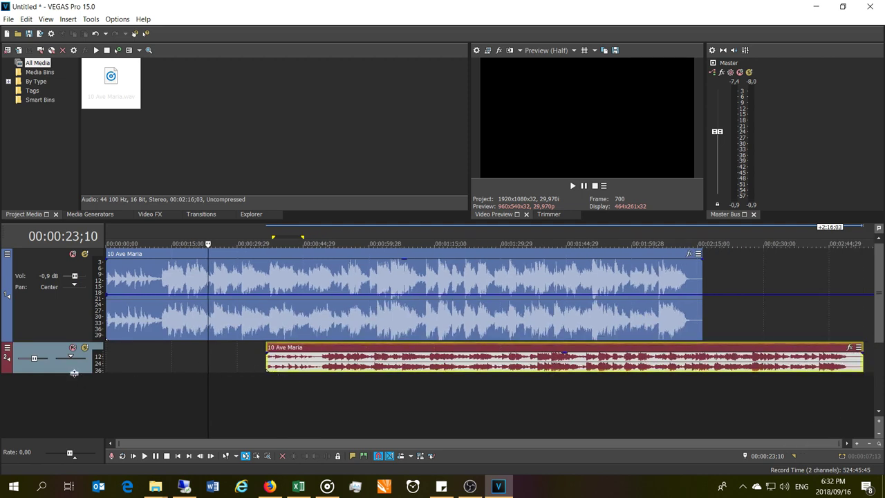
# Enlarge track 2, shift its Ave Maria clip slightly later, and place the playhead near 37 seconds.
pyautogui.moveTo(73, 374); pyautogui.dragTo(72, 422)
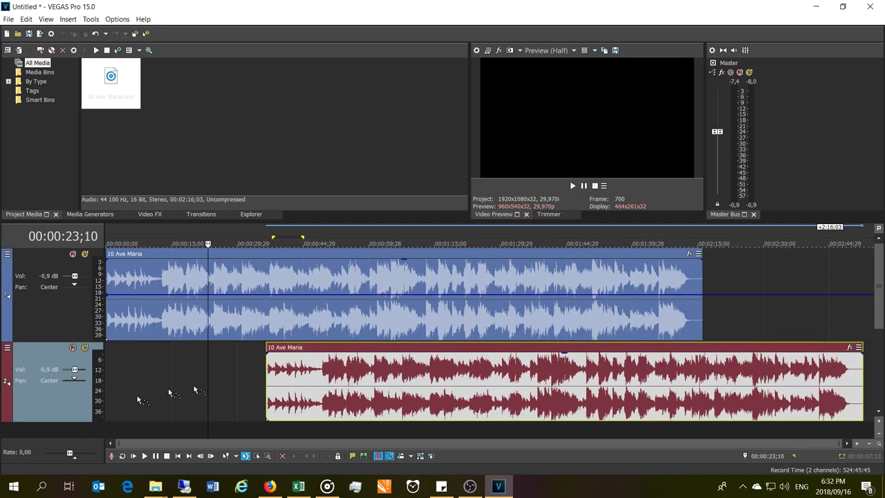
pyautogui.moveTo(384, 367); pyautogui.dragTo(325, 368)
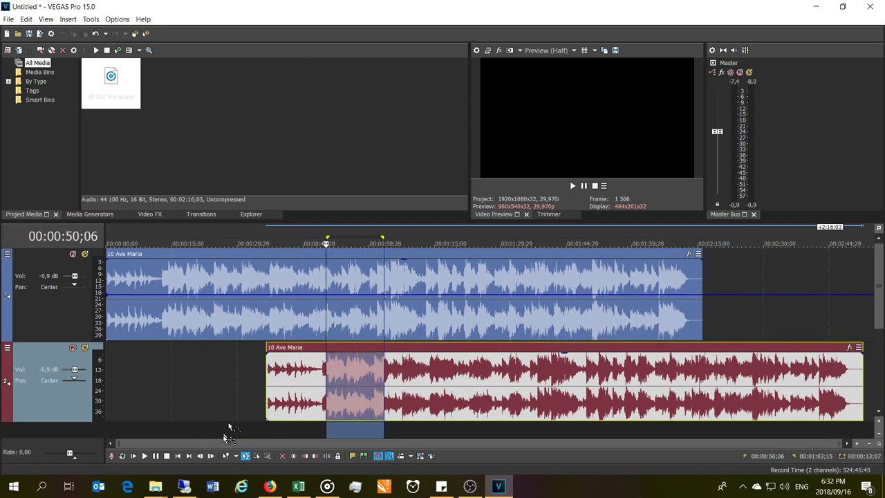
pyautogui.click(227, 456)
pyautogui.moveTo(312, 371); pyautogui.dragTo(317, 377)
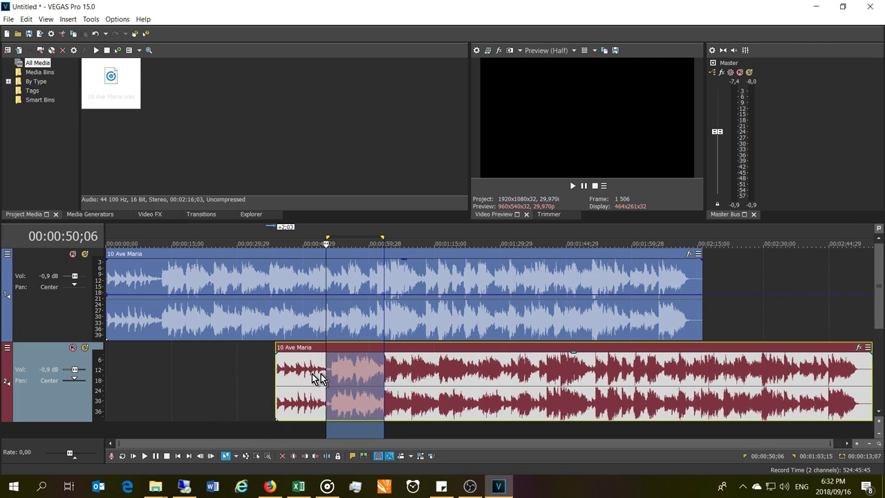
pyautogui.click(484, 373)
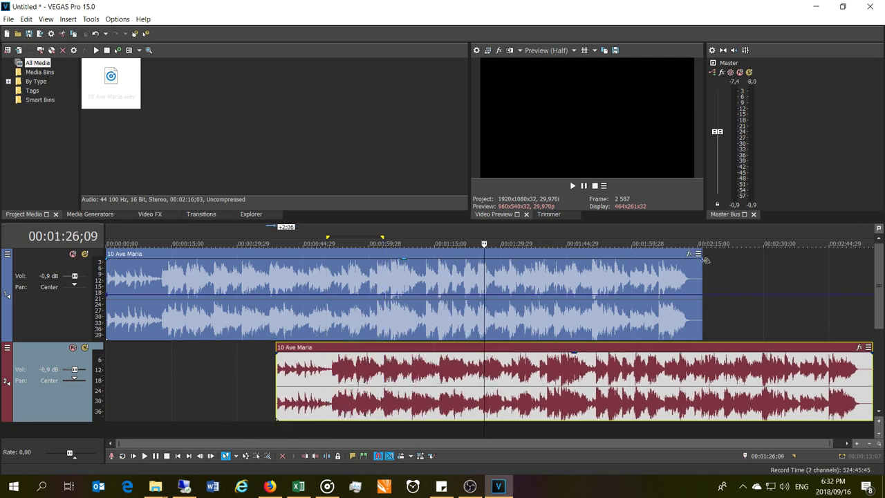
pyautogui.moveTo(705, 259)
pyautogui.mouseDown()
pyautogui.moveTo(571, 264)
pyautogui.moveTo(715, 271)
pyautogui.mouseUp()
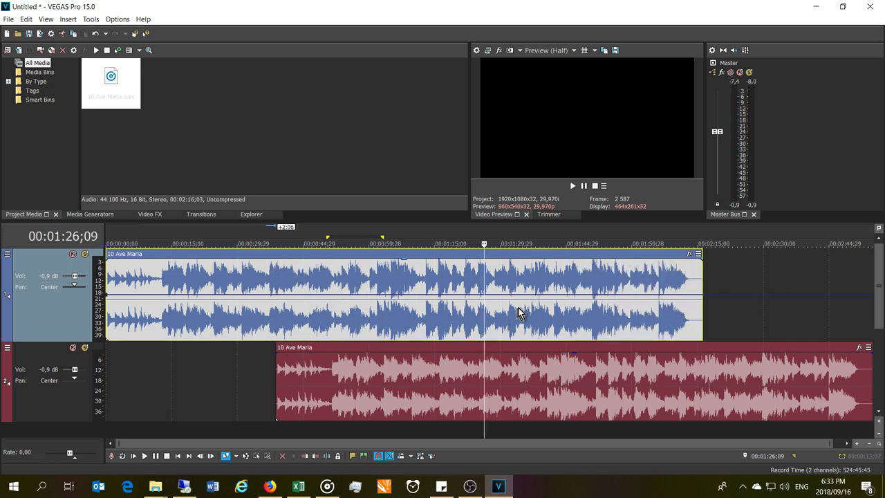
pyautogui.click(272, 311)
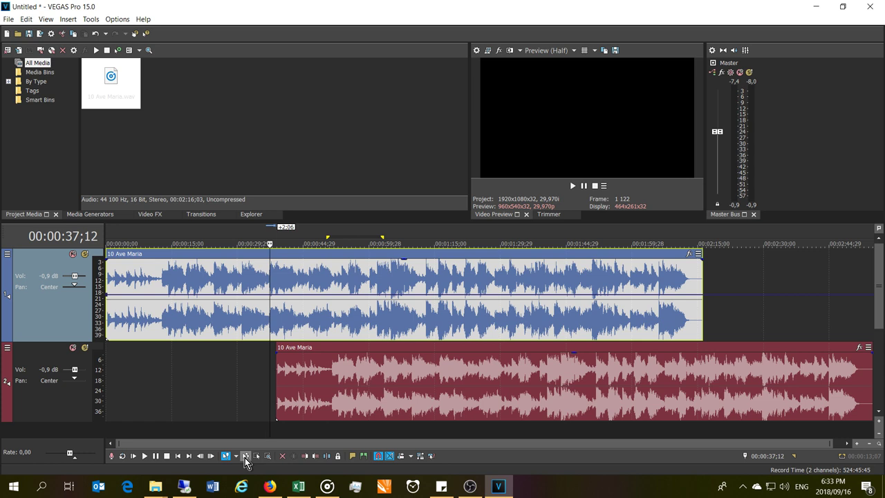
# Remove and re-insert track 1's Volume envelope, then switch to the Envelope tool.
pyautogui.click(8, 254)
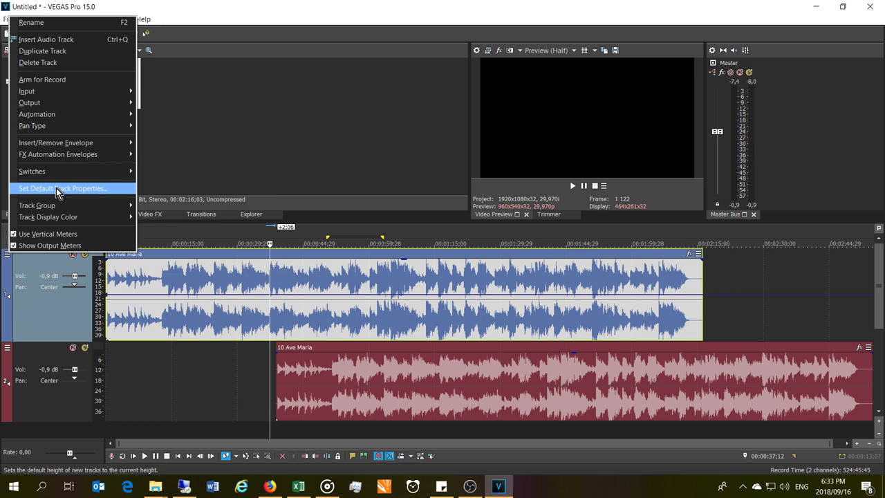
pyautogui.moveTo(93, 147)
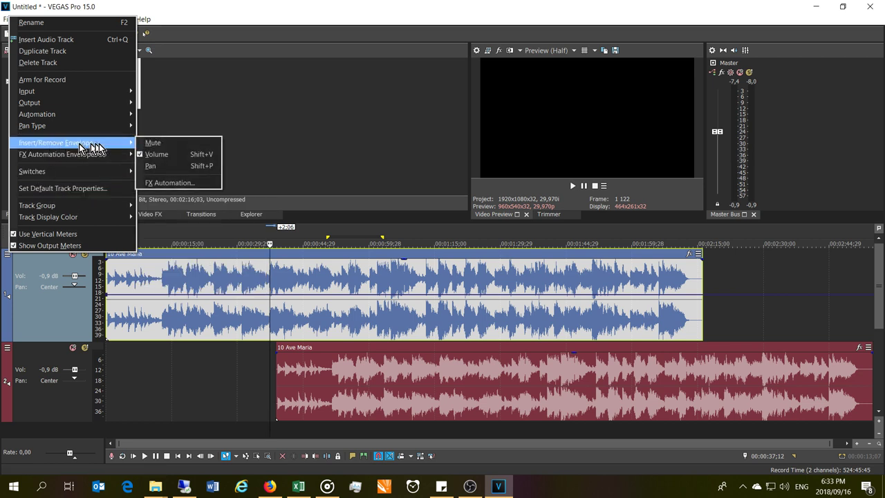
pyautogui.click(166, 155)
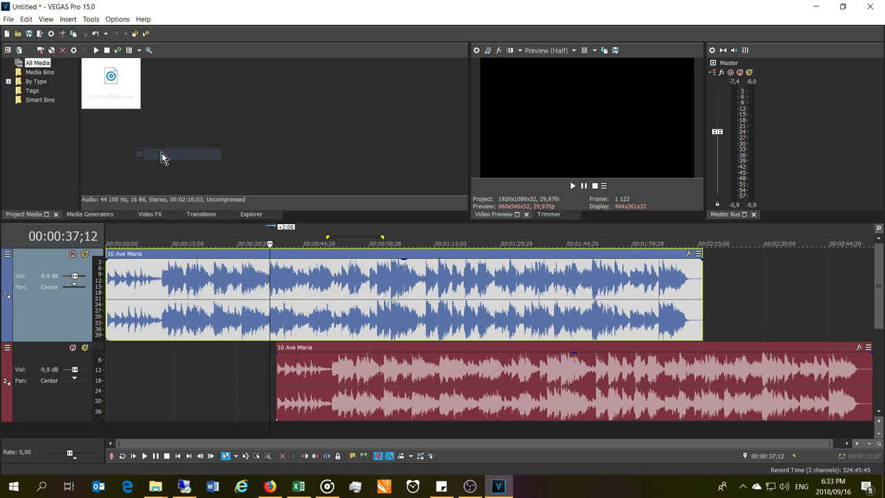
pyautogui.click(7, 253)
pyautogui.moveTo(110, 154)
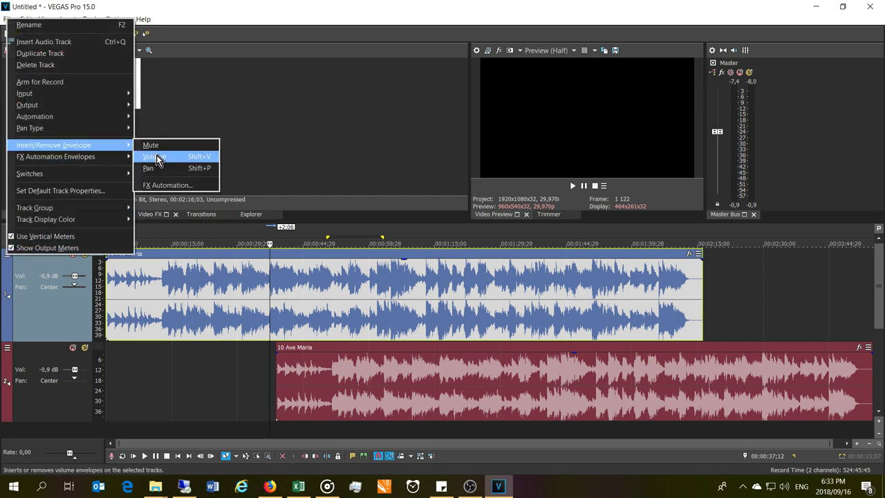
pyautogui.click(157, 157)
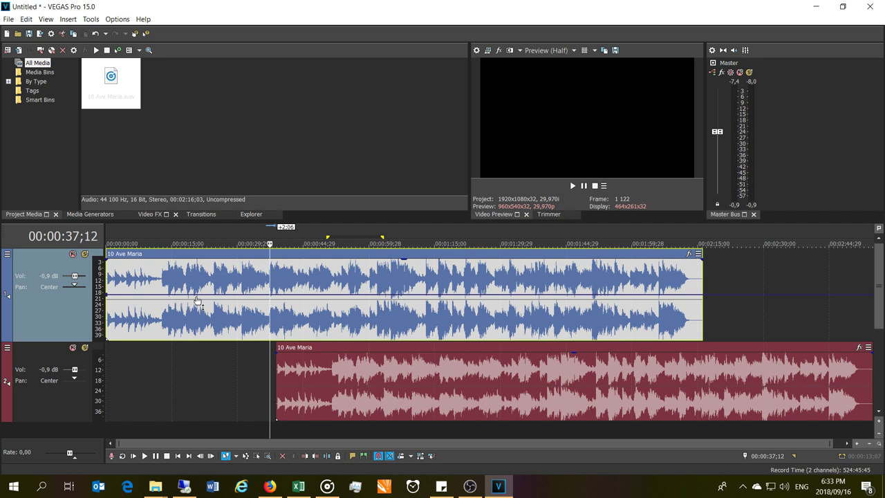
pyautogui.click(247, 456)
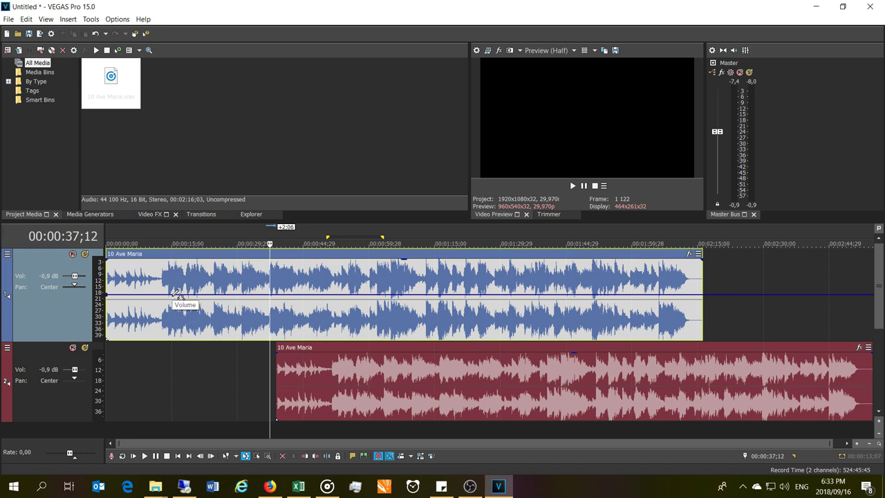
pyautogui.press('shift')
pyautogui.press('shift')
pyautogui.press('shift')
pyautogui.press('shift')
pyautogui.press('shift')
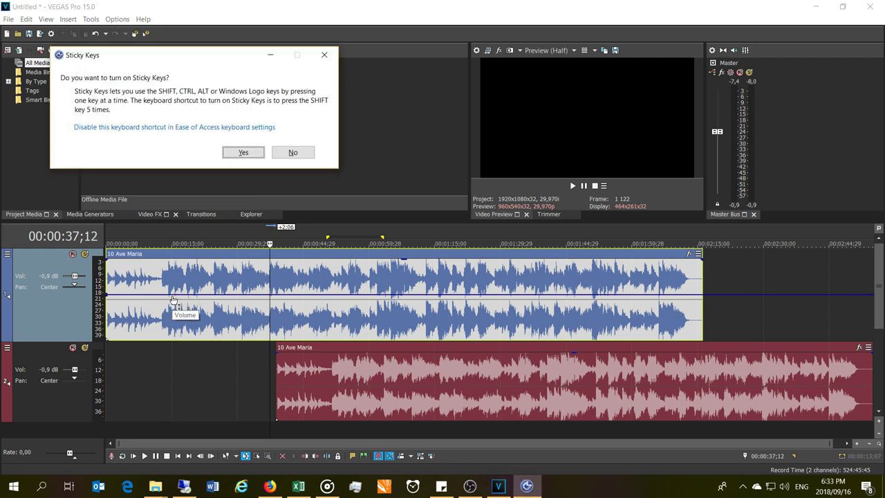
# Decline Sticky Keys, then add a point on track 1's volume envelope and drag the envelope after it.
pyautogui.click(297, 148)
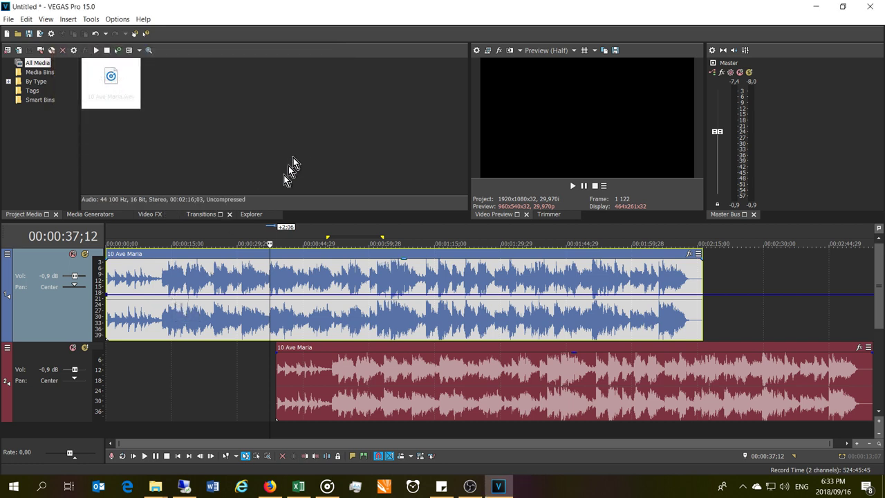
pyautogui.doubleClick(356, 294)
pyautogui.moveTo(356, 293); pyautogui.dragTo(496, 340)
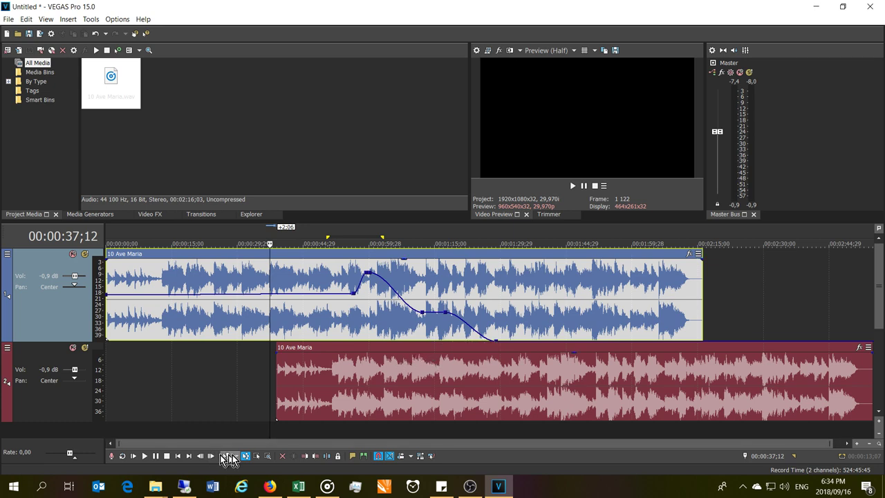
# Slide track 2's clip later and set the playback position to 00:00:54;12.
pyautogui.click(226, 456)
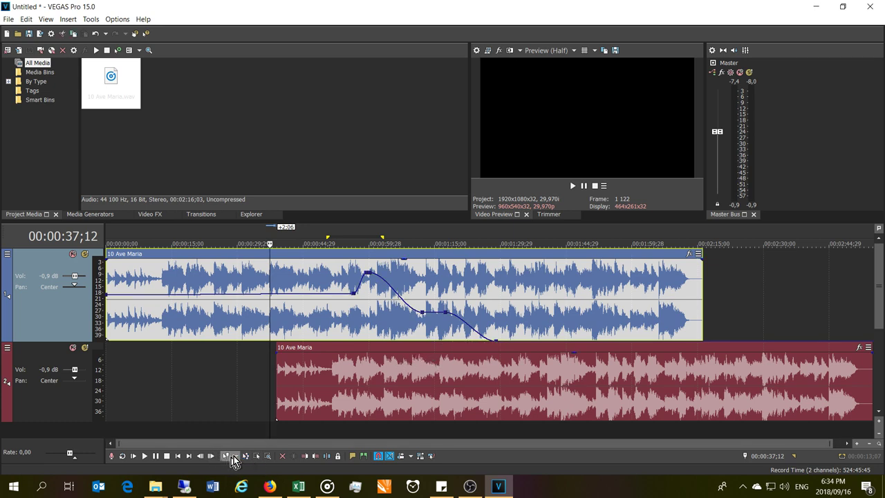
pyautogui.moveTo(346, 375); pyautogui.dragTo(543, 376)
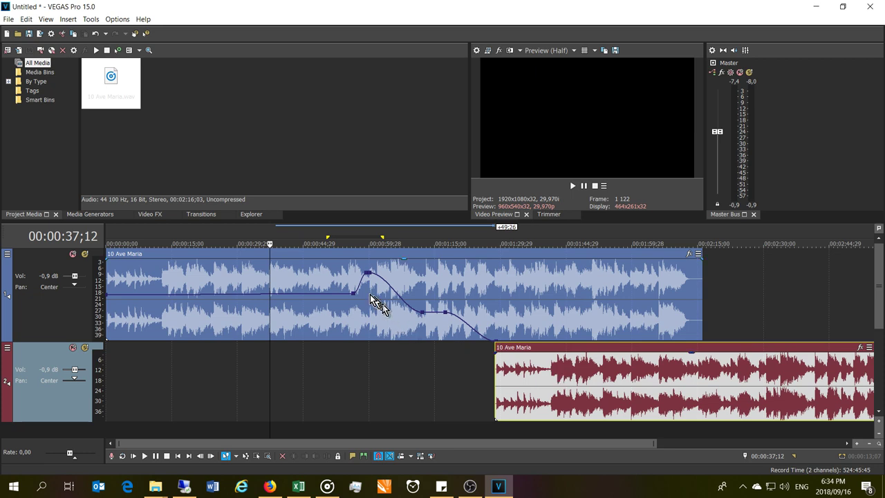
pyautogui.click(344, 286)
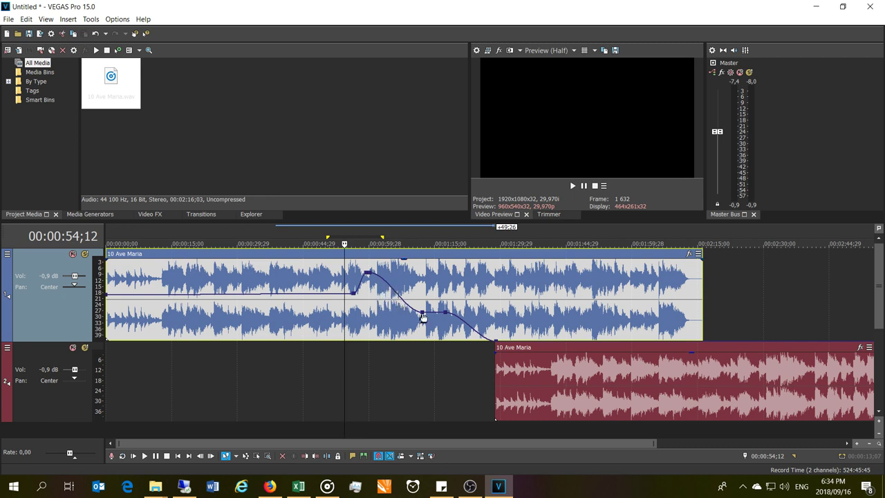
pyautogui.moveTo(445, 316)
pyautogui.press('space')
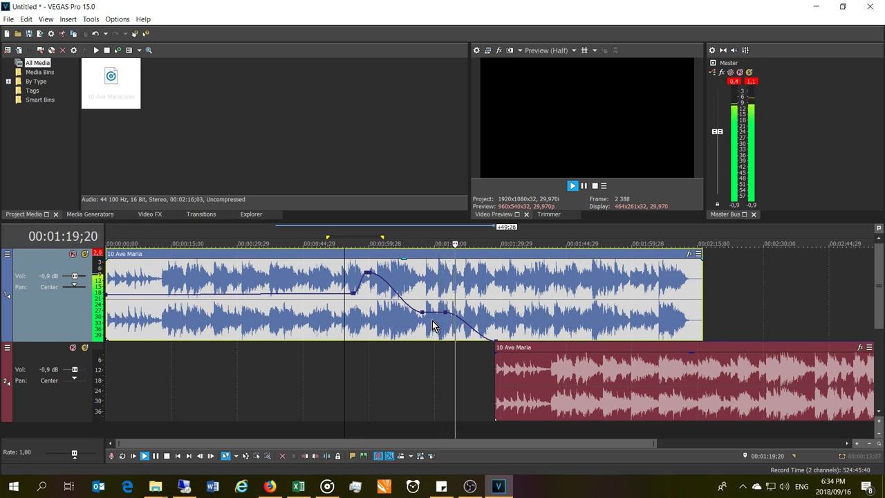
# Stop playback, slide track 2's clip earlier, and move the playback position to 00:01:31;20.
pyautogui.click(166, 456)
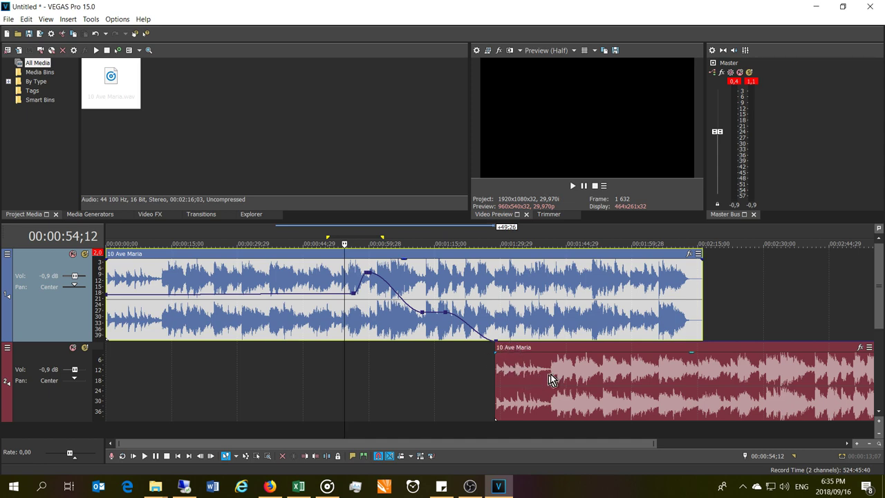
pyautogui.moveTo(552, 379); pyautogui.dragTo(461, 379)
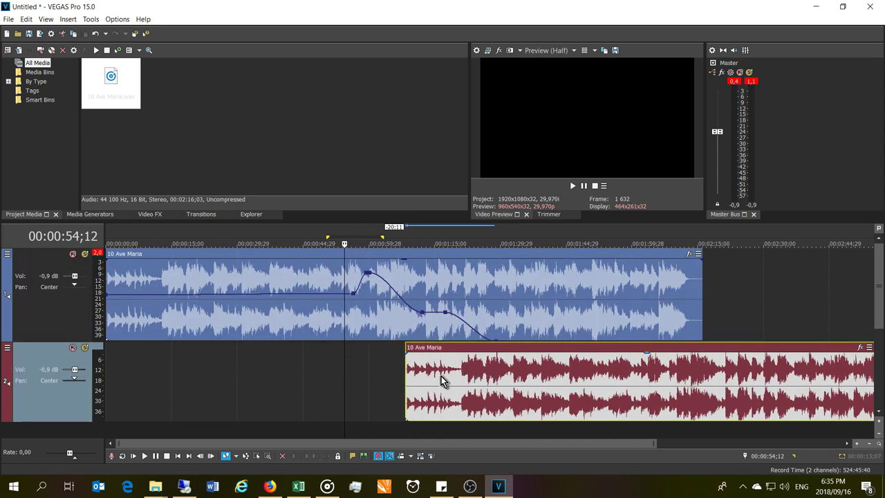
pyautogui.click(245, 456)
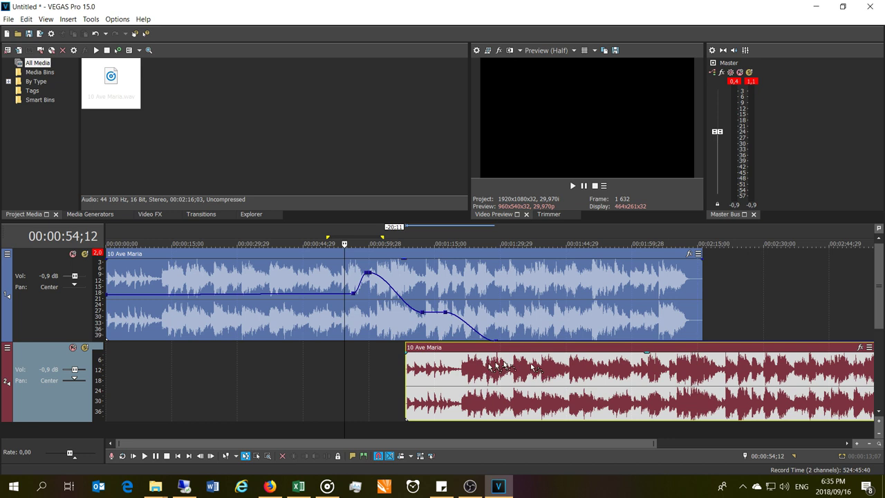
pyautogui.click(508, 373)
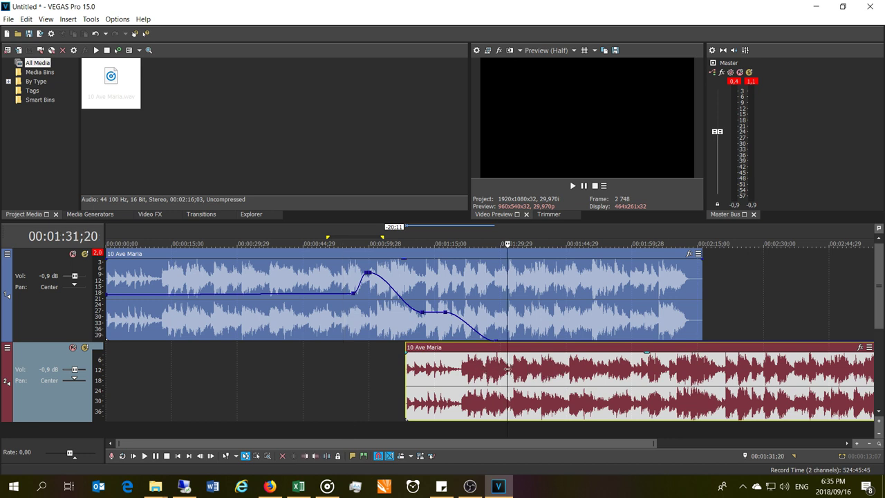
# Insert a Pan envelope on track 2.
pyautogui.click(10, 352)
pyautogui.moveTo(45, 240)
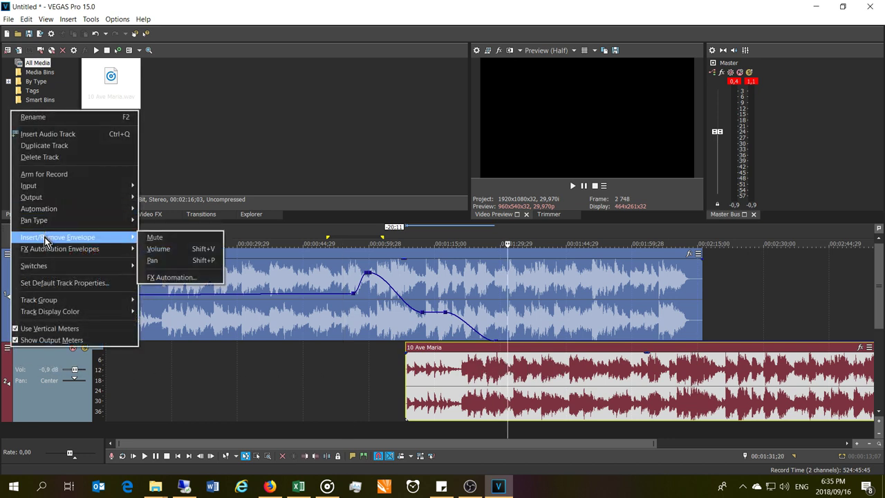
pyautogui.click(157, 261)
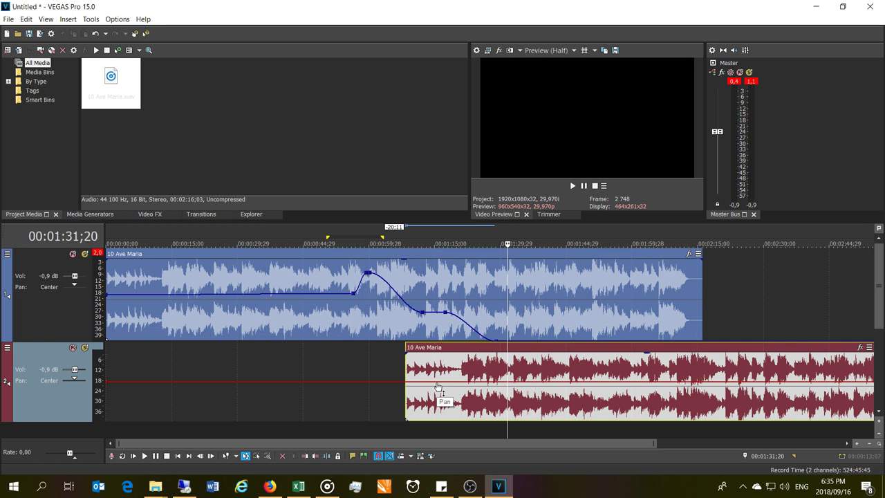
# Draw a zigzag on track 2's pan envelope, sweeping it up and down across the clip.
pyautogui.moveTo(438, 388); pyautogui.dragTo(464, 352)
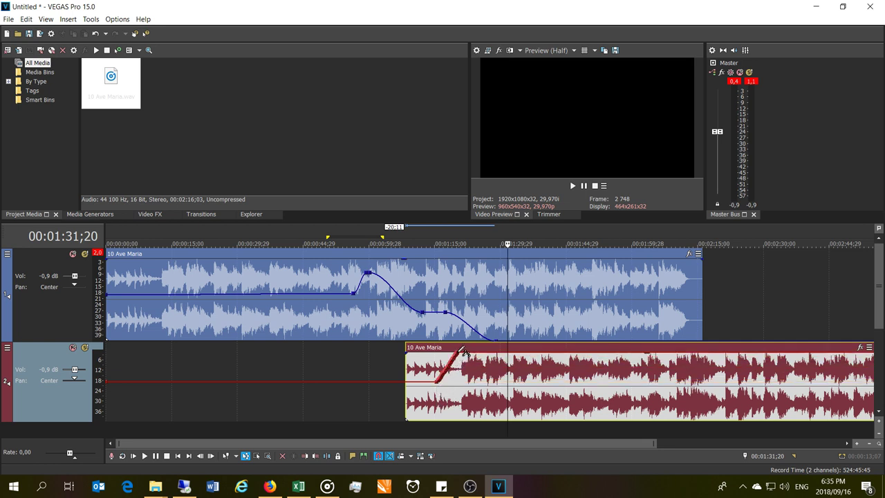
pyautogui.moveTo(464, 350)
pyautogui.mouseDown()
pyautogui.moveTo(513, 417)
pyautogui.moveTo(529, 415)
pyautogui.moveTo(584, 365)
pyautogui.moveTo(582, 349)
pyautogui.moveTo(614, 417)
pyautogui.moveTo(620, 354)
pyautogui.moveTo(671, 413)
pyautogui.moveTo(683, 354)
pyautogui.moveTo(711, 422)
pyautogui.mouseUp()
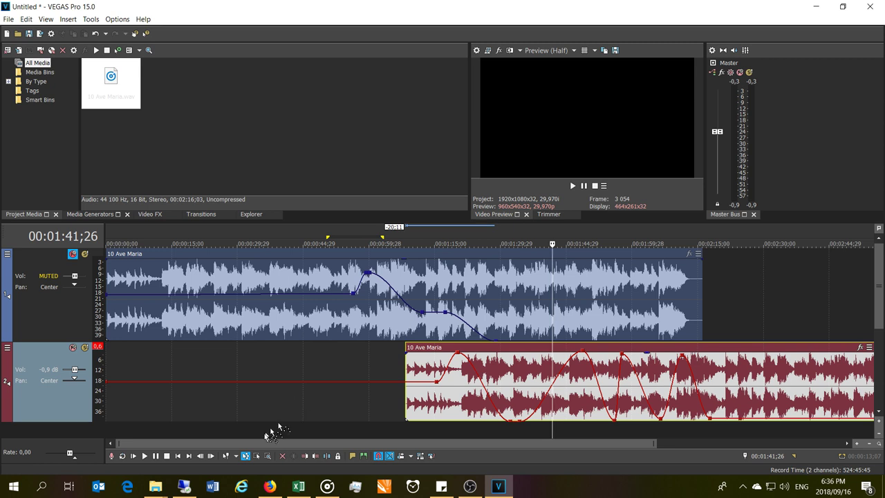
pyautogui.click(235, 458)
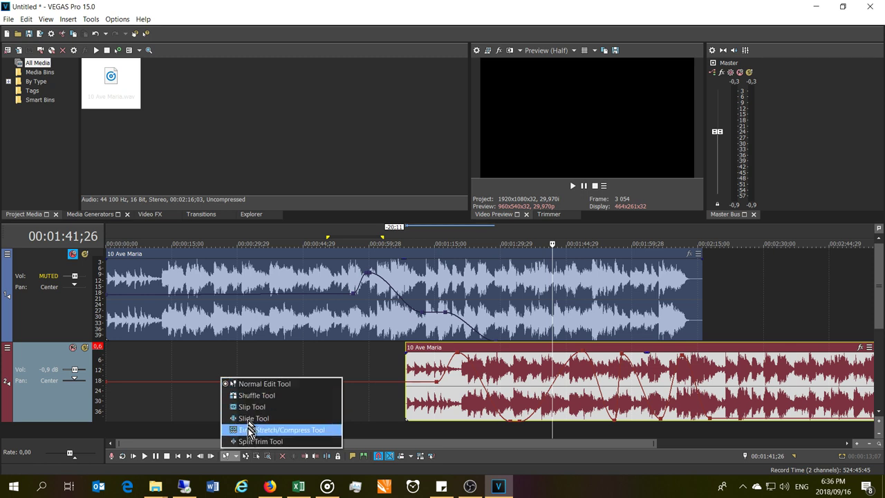
pyautogui.click(255, 366)
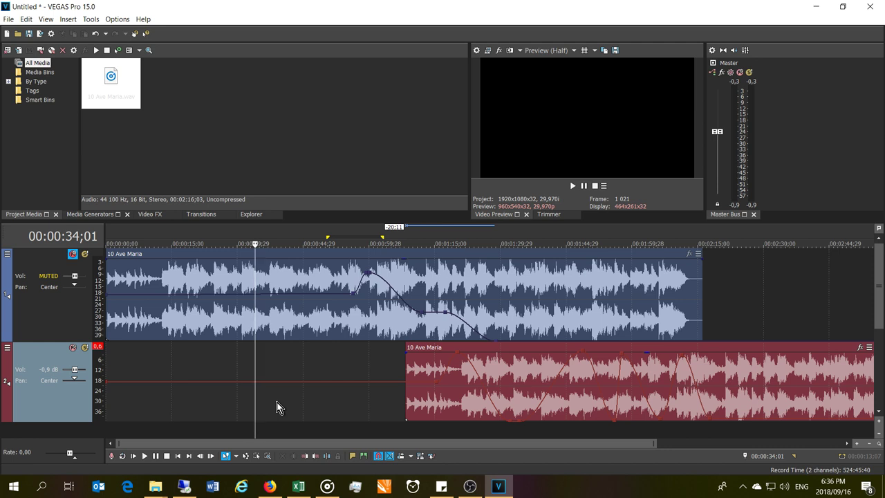
pyautogui.press('d')
pyautogui.click(226, 457)
pyautogui.click(308, 411)
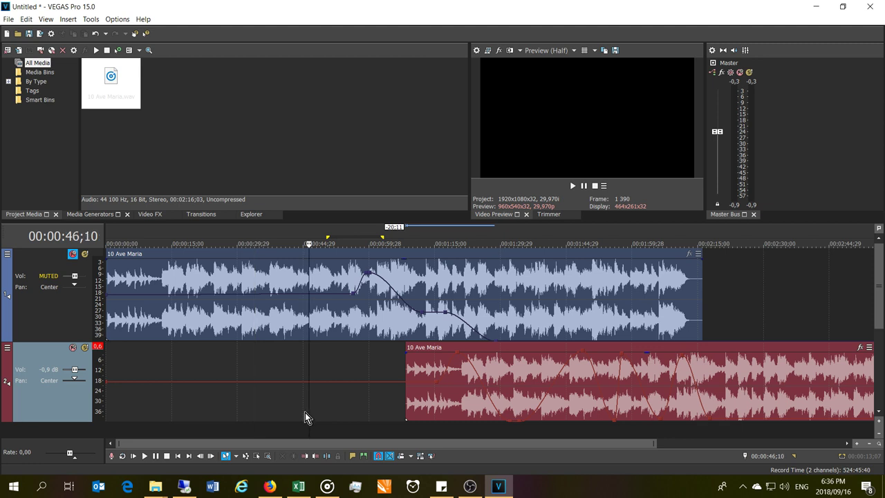